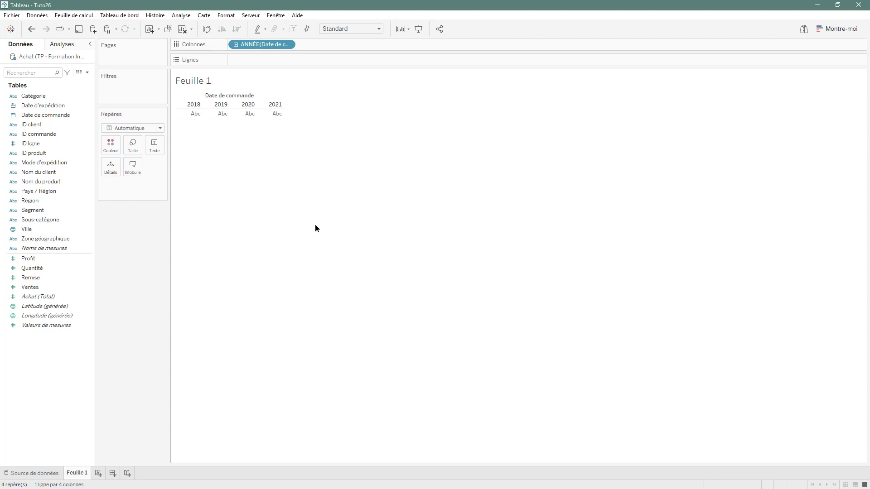
# - Add Pays / Région as rows of the table and display the Quantité sum as text in the cells
pyautogui.moveTo(53, 194); pyautogui.dragTo(289, 60)
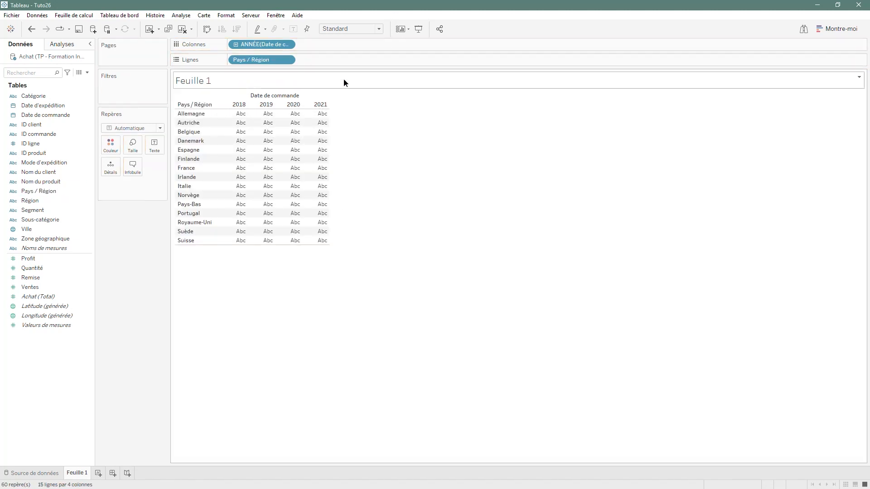
pyautogui.moveTo(41, 268); pyautogui.dragTo(161, 148)
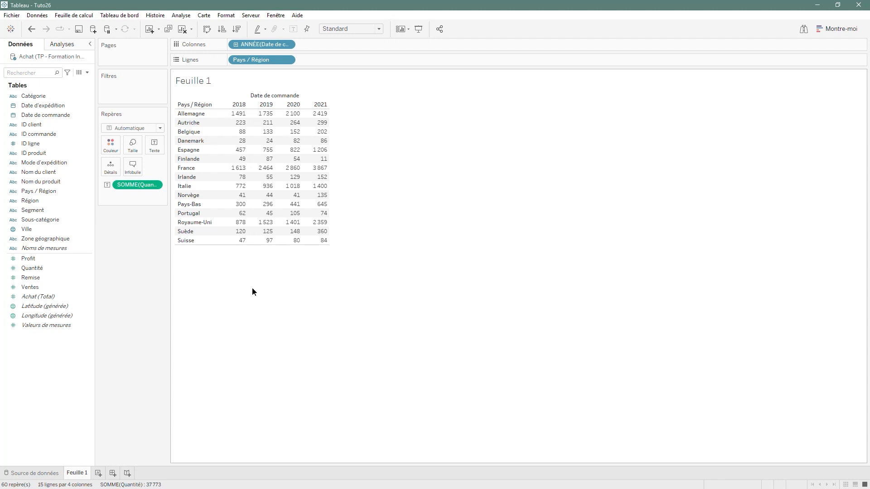
# - Filter the table on the years of Date de commande, keeping only 2020 and 2021
pyautogui.moveTo(68, 116); pyautogui.dragTo(135, 89)
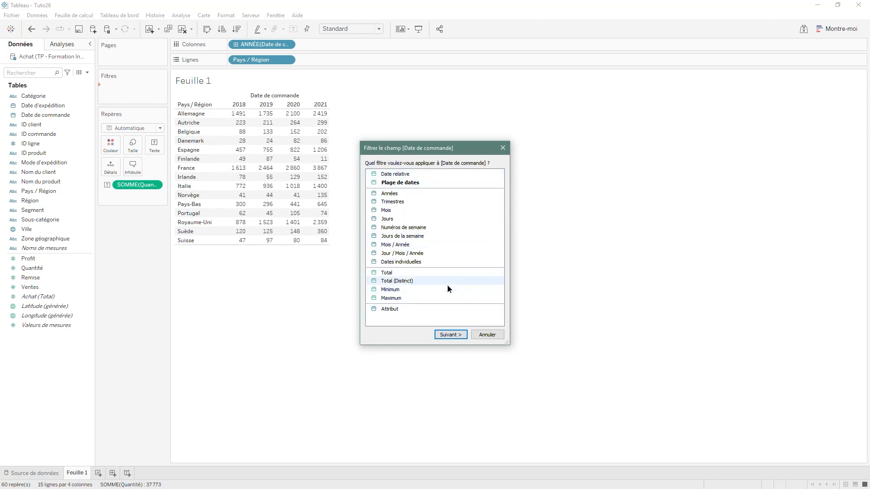
pyautogui.click(404, 193)
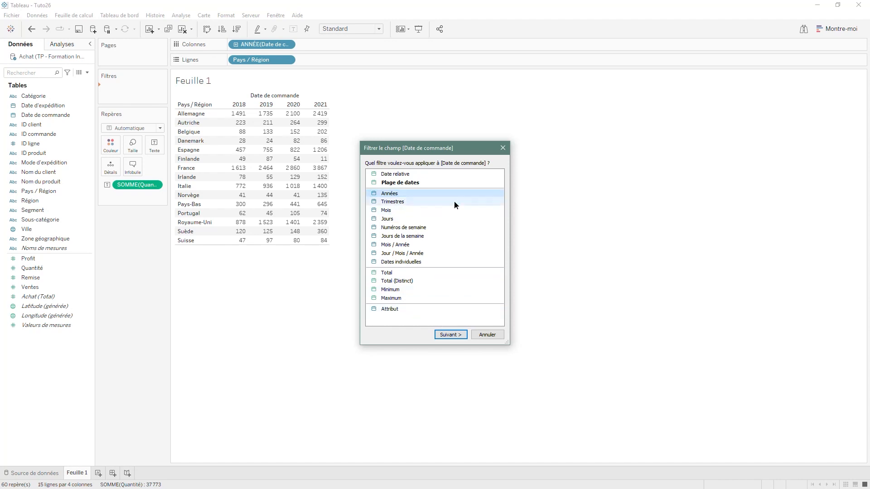
pyautogui.click(446, 335)
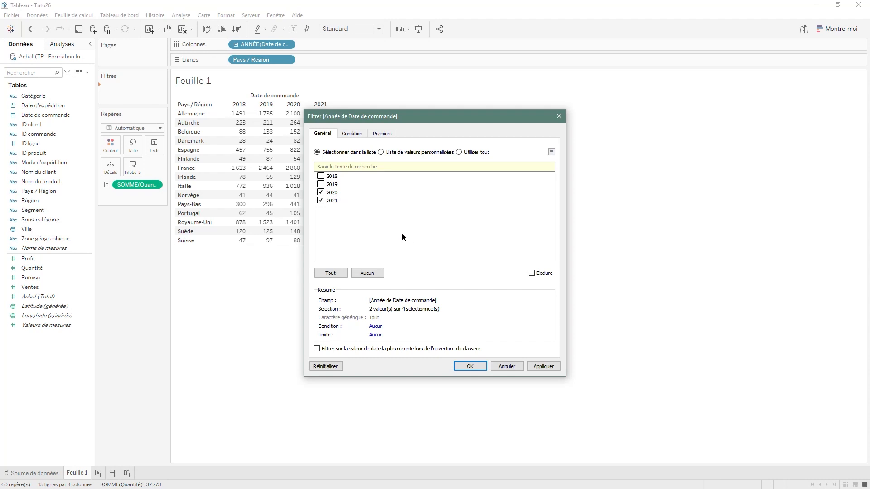
pyautogui.click(467, 366)
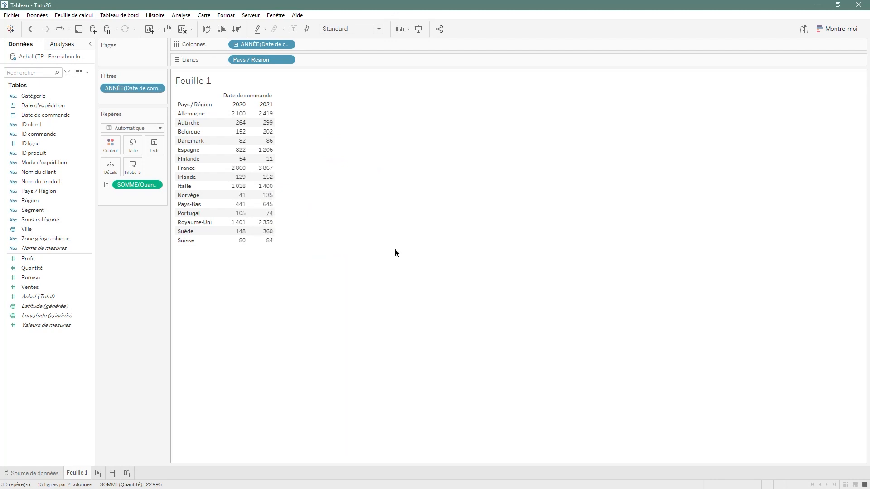
# - Show the order-year filter beside the view and make it a multiple-value dropdown list (Valeurs multiples, liste déroulante)
pyautogui.rightClick(132, 90)
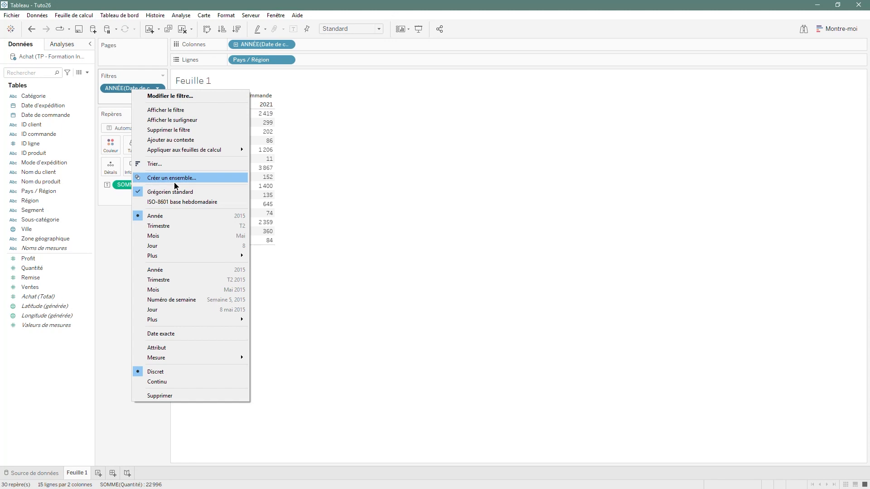
pyautogui.click(184, 113)
pyautogui.click(800, 105)
pyautogui.click(800, 106)
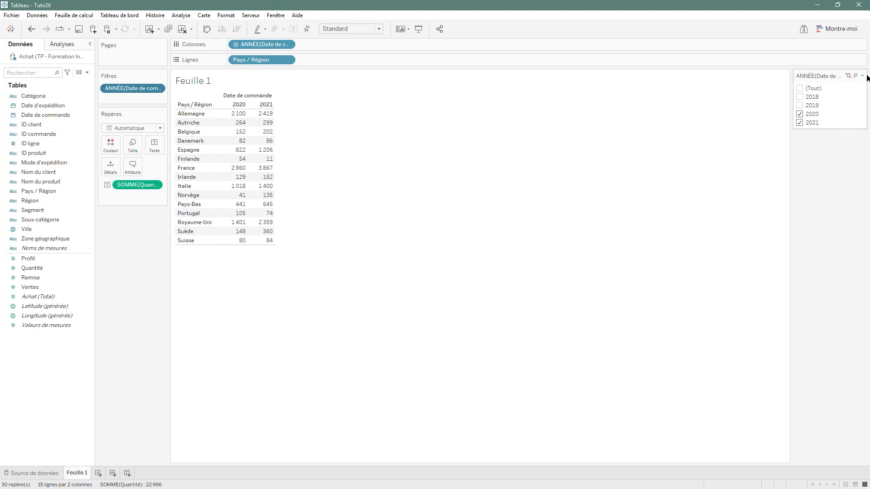
pyautogui.click(863, 75)
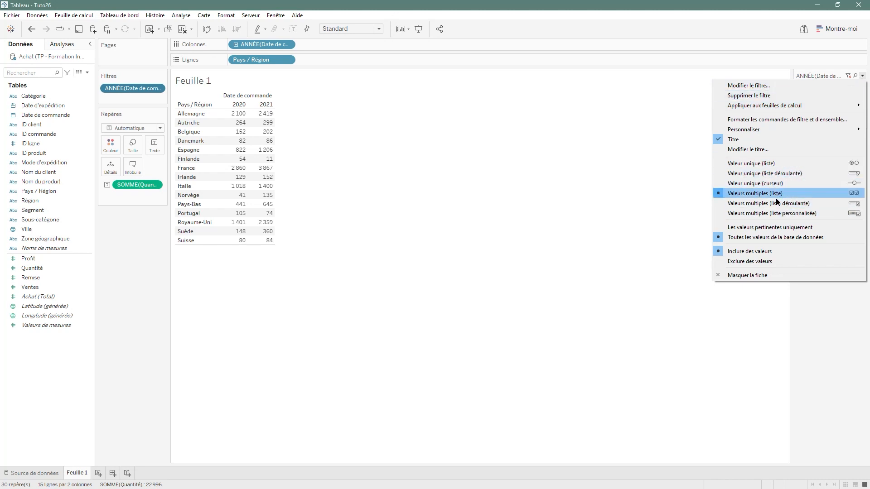
pyautogui.click(817, 203)
# - Try including 2019 and 2018 through the year filter's dropdown list, restoring the selection of 2020 and 2021
pyautogui.click(838, 90)
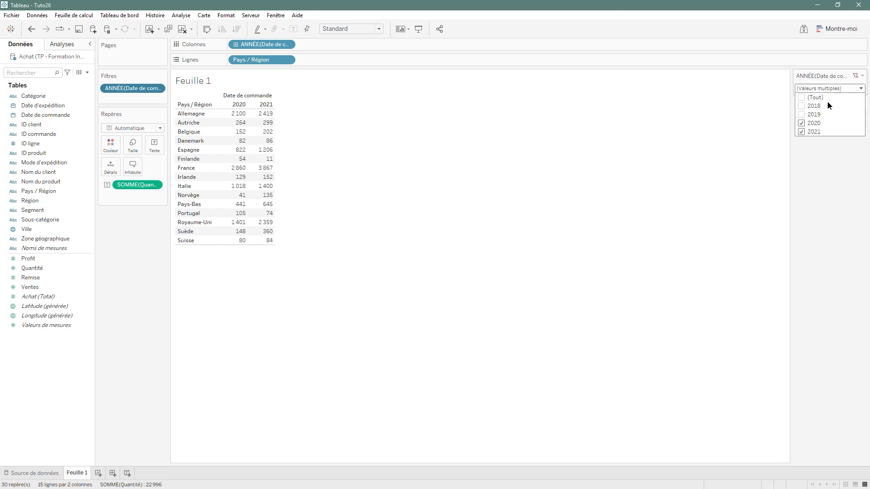
pyautogui.click(800, 115)
pyautogui.click(803, 107)
pyautogui.click(803, 107)
pyautogui.click(801, 116)
pyautogui.click(856, 88)
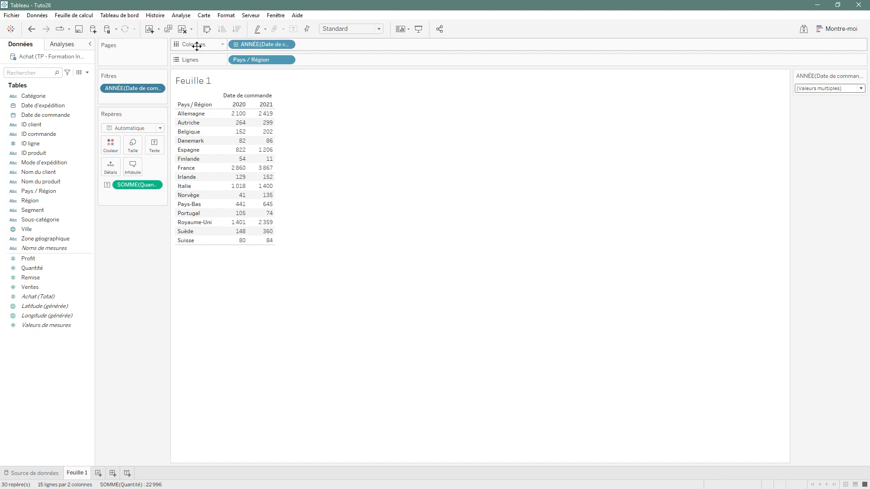
# - Expand the year columns to quarters and filter Date de commande by Trimestres, keeping only T1 and T2
pyautogui.click(235, 44)
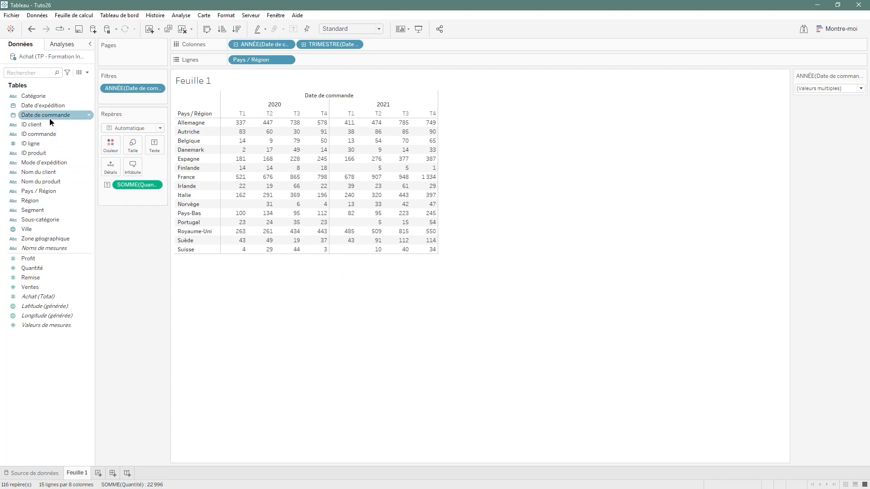
pyautogui.moveTo(47, 115); pyautogui.dragTo(124, 100)
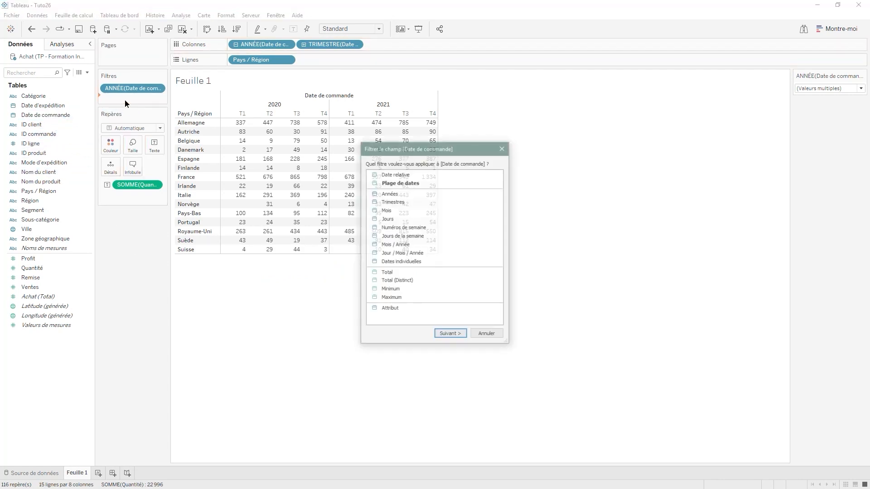
pyautogui.click(394, 205)
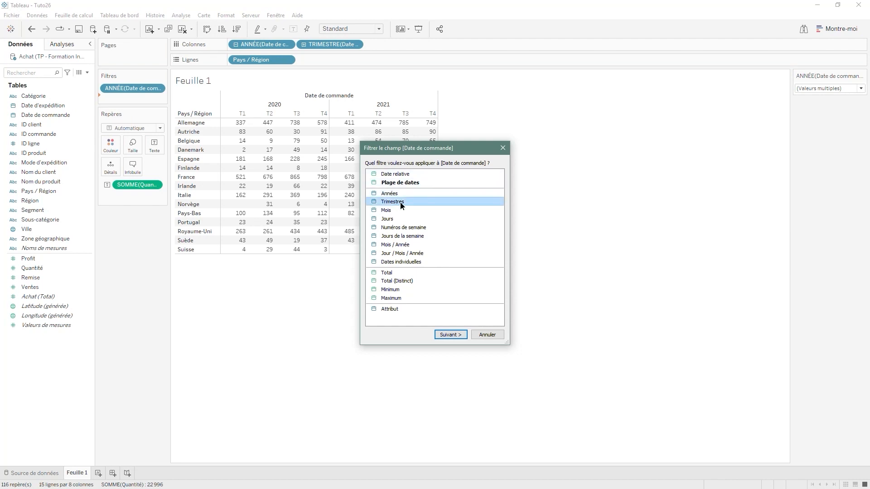
pyautogui.click(450, 335)
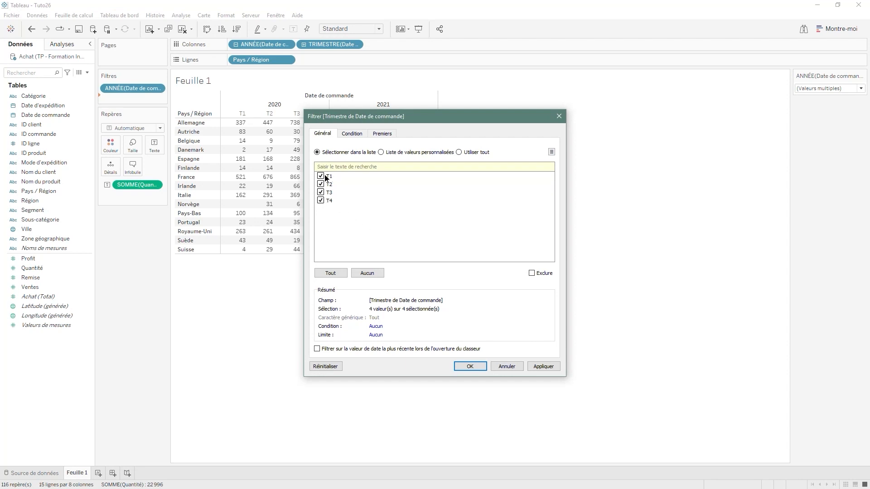
pyautogui.click(320, 192)
pyautogui.click(469, 367)
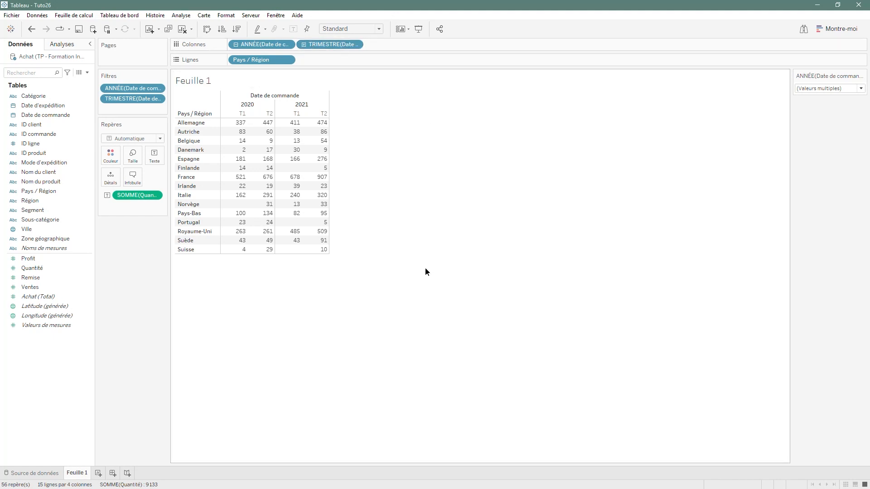
# - Duplicate the Feuille 1 worksheet and remove the quarter and year filters from the copy
pyautogui.rightClick(78, 475)
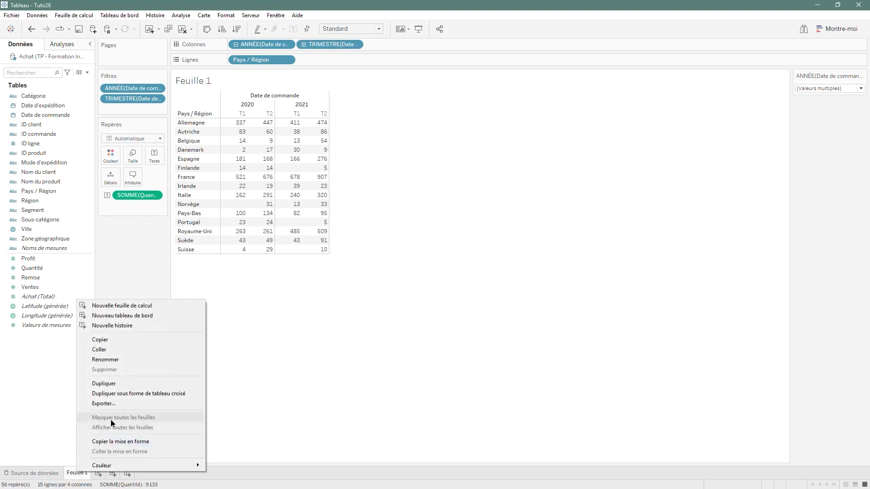
pyautogui.click(120, 386)
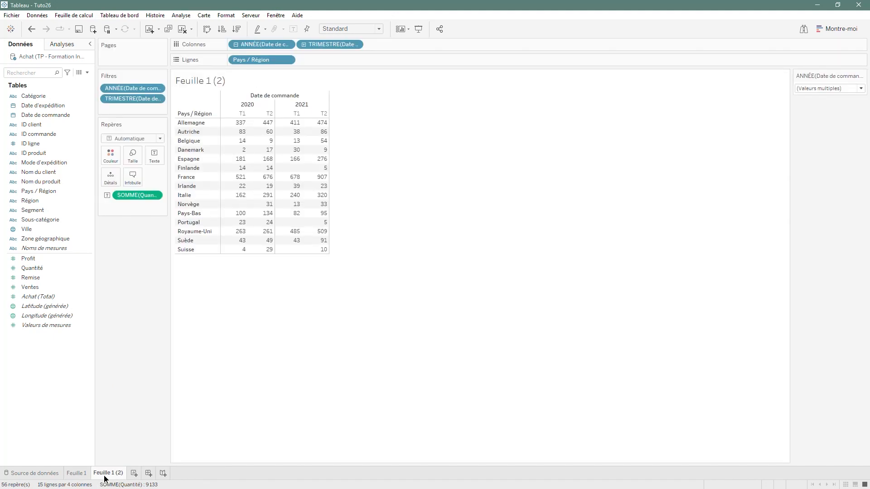
pyautogui.moveTo(129, 99); pyautogui.dragTo(290, 326)
pyautogui.moveTo(132, 88); pyautogui.dragTo(280, 313)
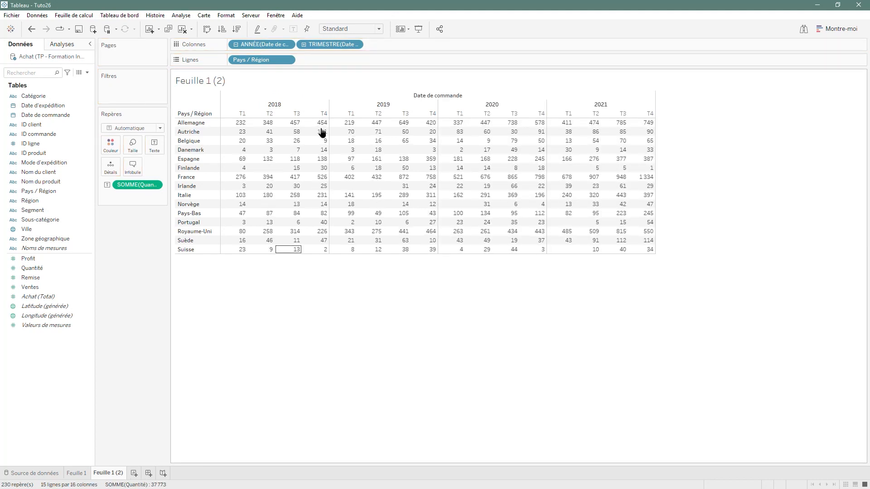
# - Expand the quarter columns to months and look through the table from 2018 to 2021
pyautogui.click(304, 44)
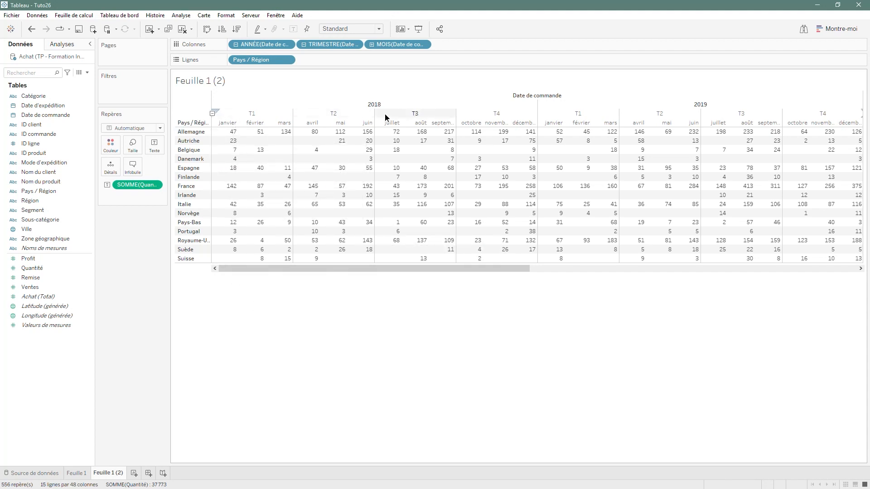
pyautogui.moveTo(285, 269); pyautogui.dragTo(734, 258)
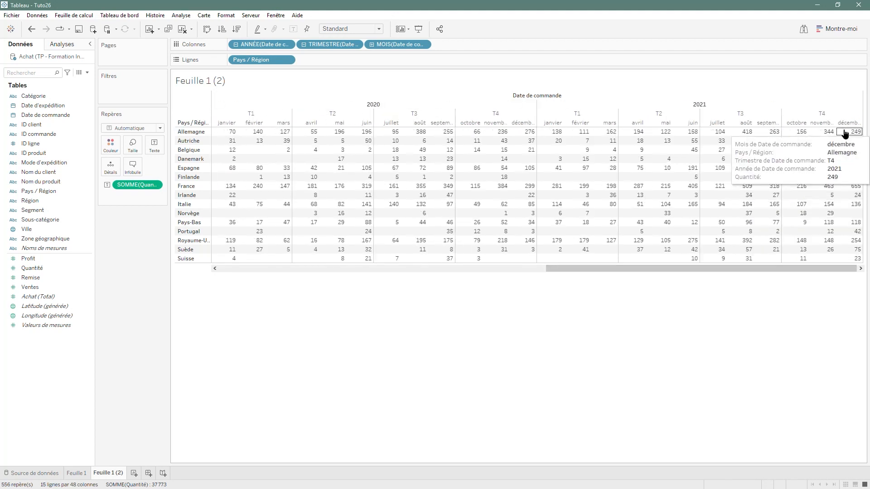
pyautogui.moveTo(660, 267); pyautogui.dragTo(266, 298)
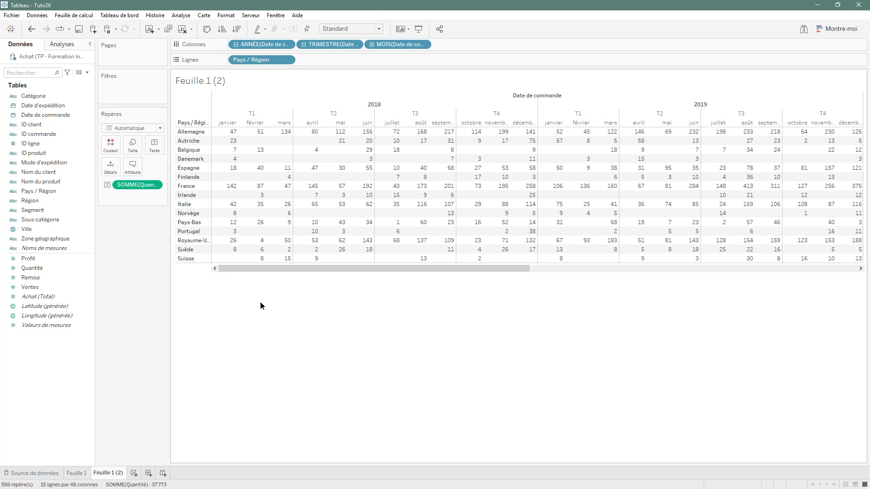
# - Start a filter on Date de commande using the date range option (Plage de dates)
pyautogui.moveTo(46, 115); pyautogui.dragTo(123, 89)
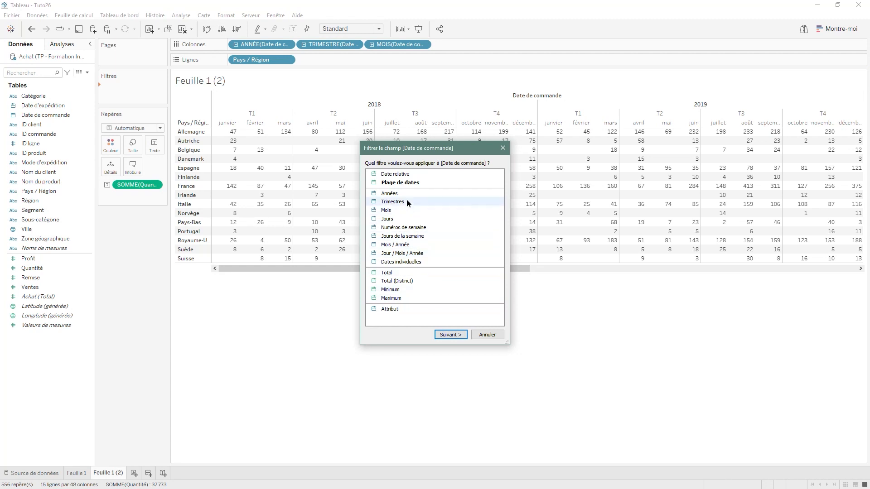
pyautogui.click(410, 183)
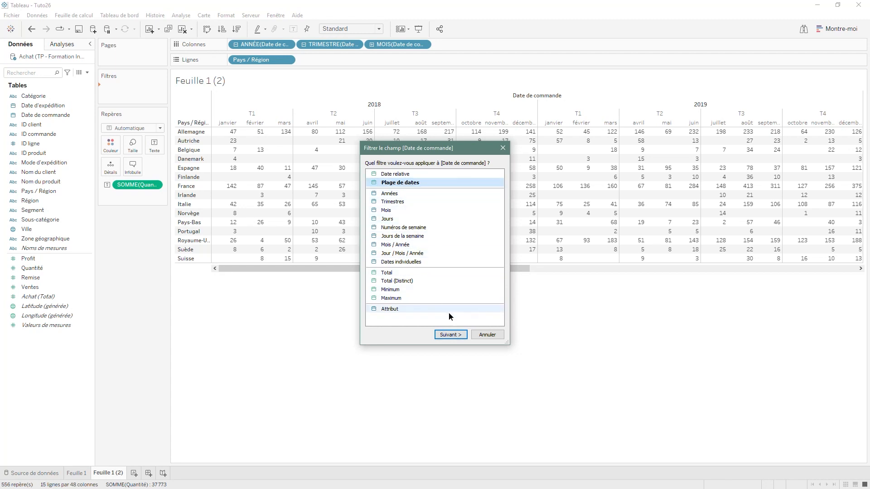
pyautogui.click(450, 334)
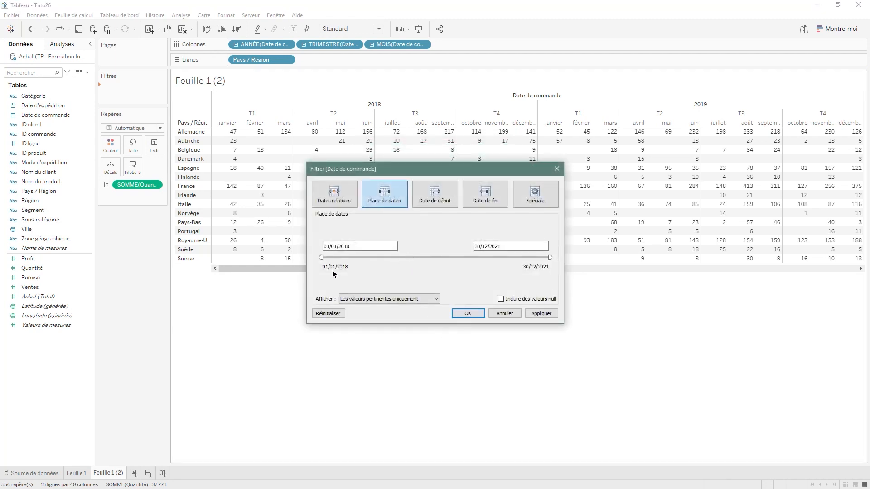
# - Try the range slider and date fields with a start date of 01/01/2020, returning the start to 01/01/2018
pyautogui.moveTo(321, 257)
pyautogui.mouseDown()
pyautogui.moveTo(364, 253)
pyautogui.moveTo(309, 253)
pyautogui.mouseUp()
pyautogui.moveTo(550, 257)
pyautogui.mouseDown()
pyautogui.moveTo(503, 257)
pyautogui.moveTo(550, 257)
pyautogui.mouseUp()
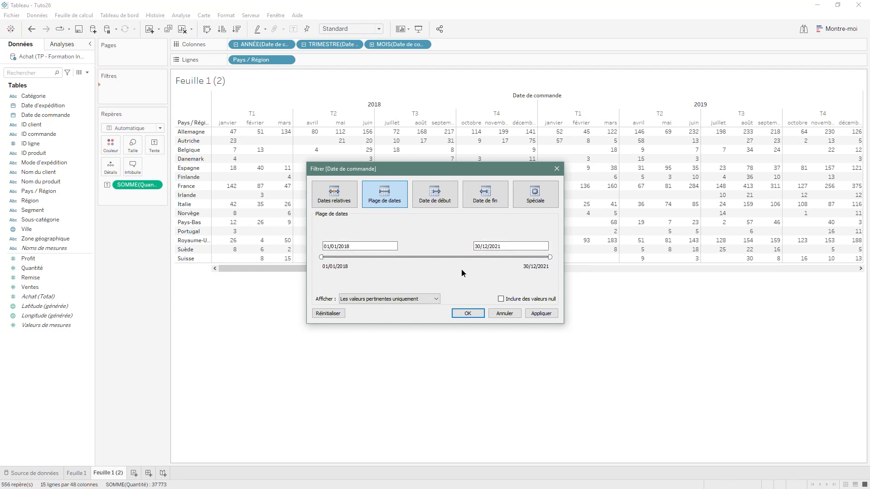
pyautogui.click(357, 246)
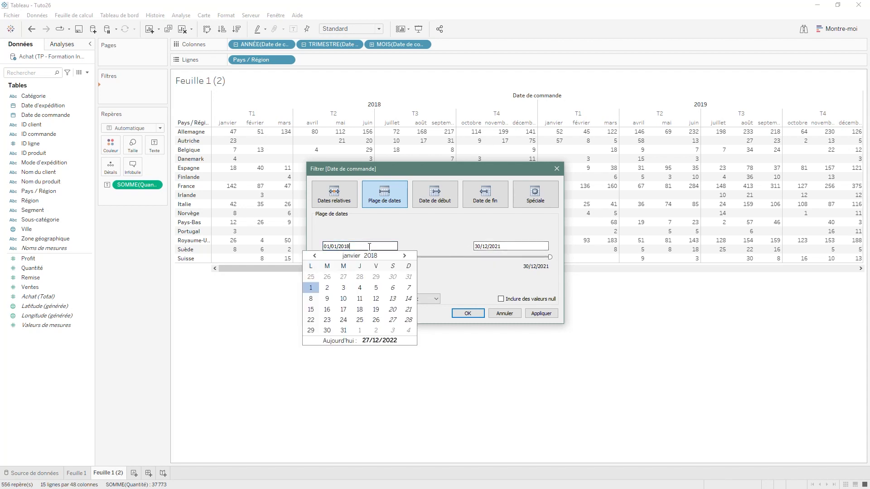
pyautogui.click(542, 247)
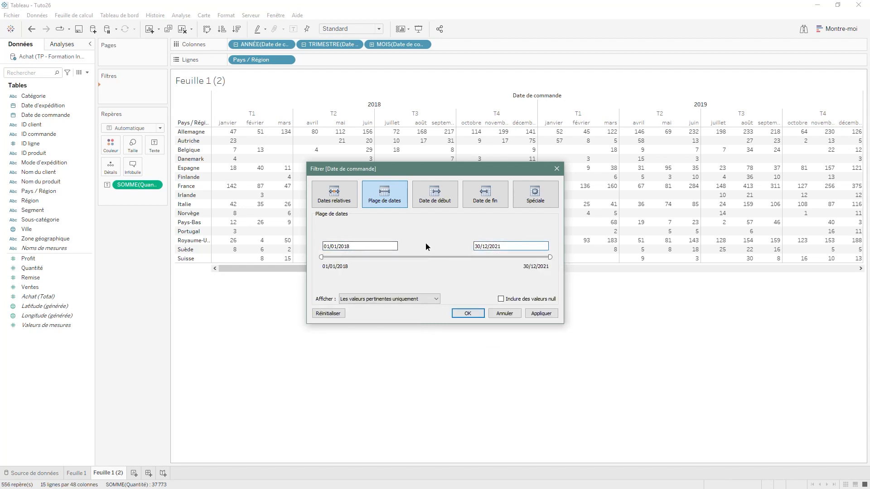
pyautogui.click(364, 247)
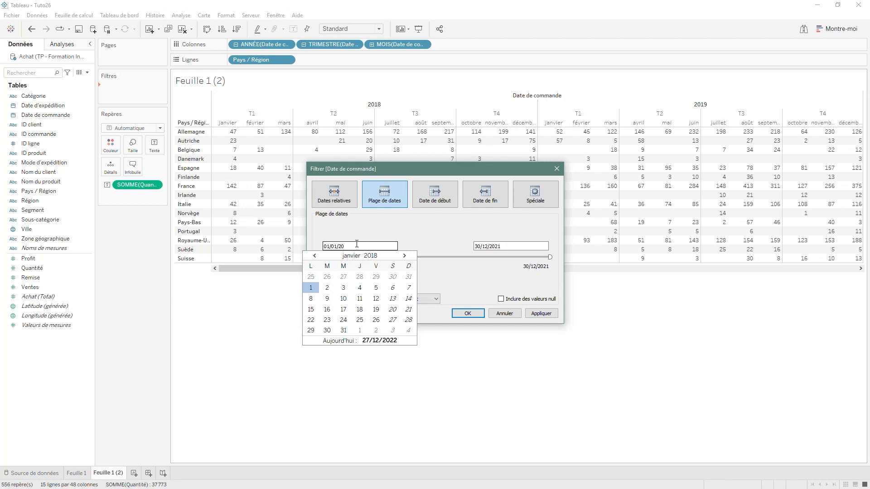
pyautogui.write('0')
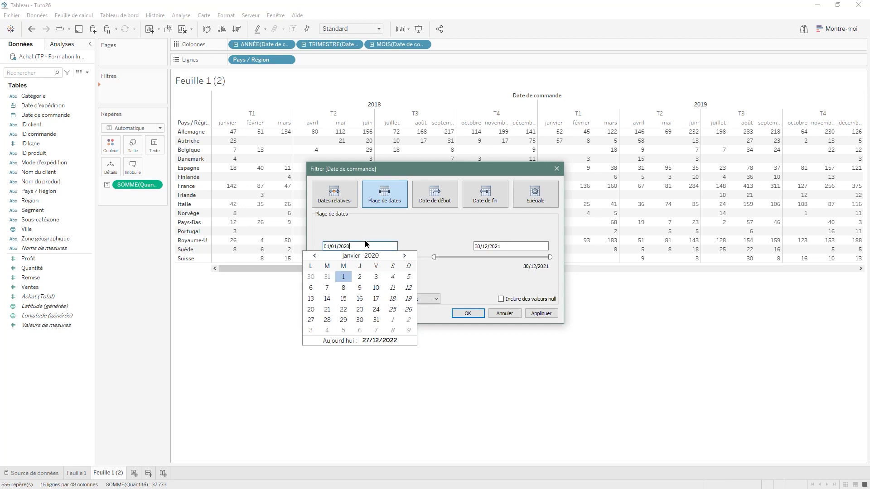
pyautogui.click(438, 250)
pyautogui.moveTo(435, 257); pyautogui.dragTo(315, 256)
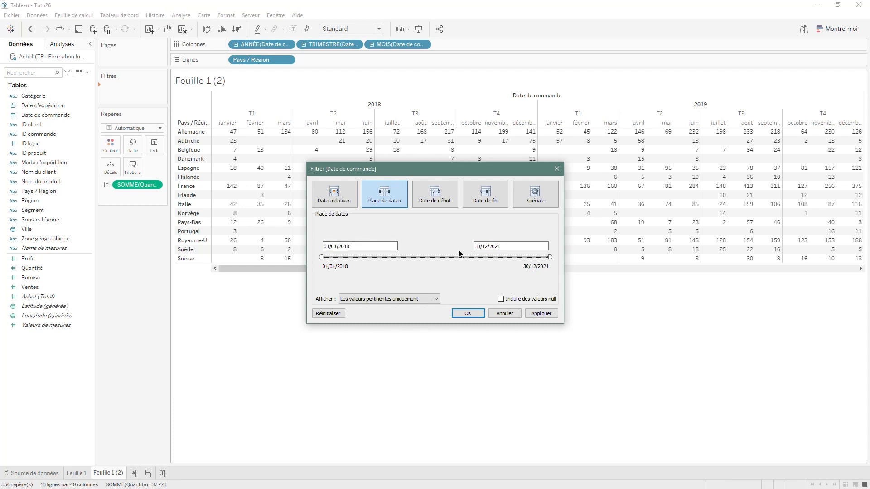
# - Set the start date of the order date range to 01/06/2019
pyautogui.click(367, 245)
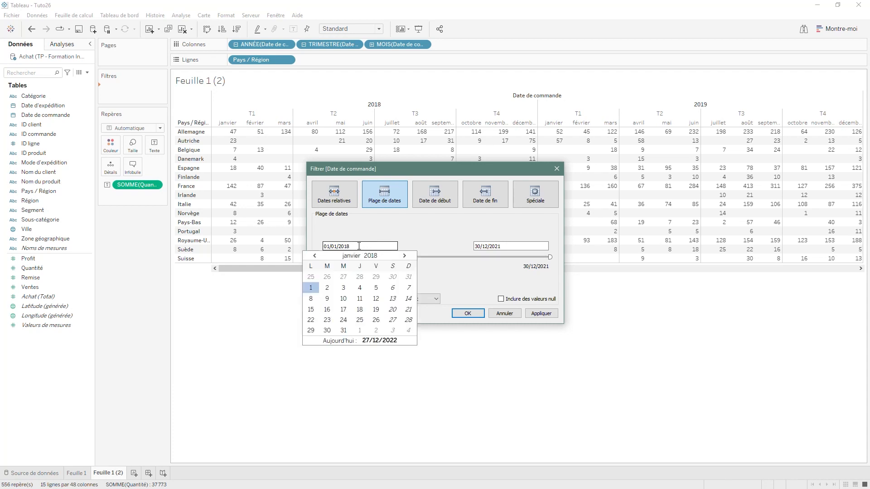
pyautogui.write('6/')
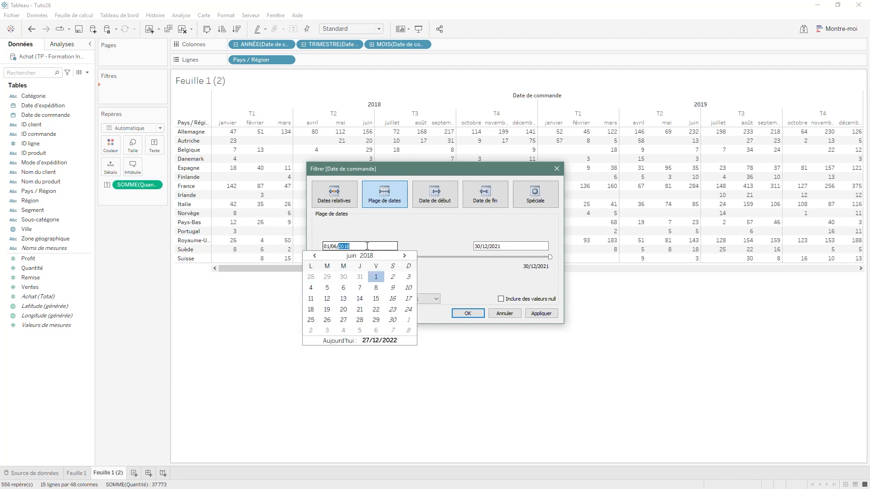
pyautogui.write('2019')
# - Set the end date of the order date range to 31/10/2021, apply the filter and look through the filtered table
pyautogui.click(487, 247)
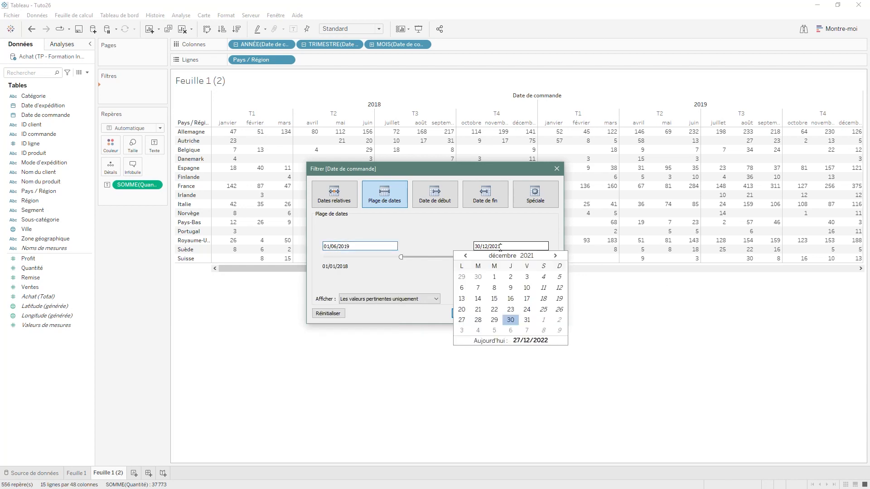
pyautogui.click(465, 257)
pyautogui.click(466, 256)
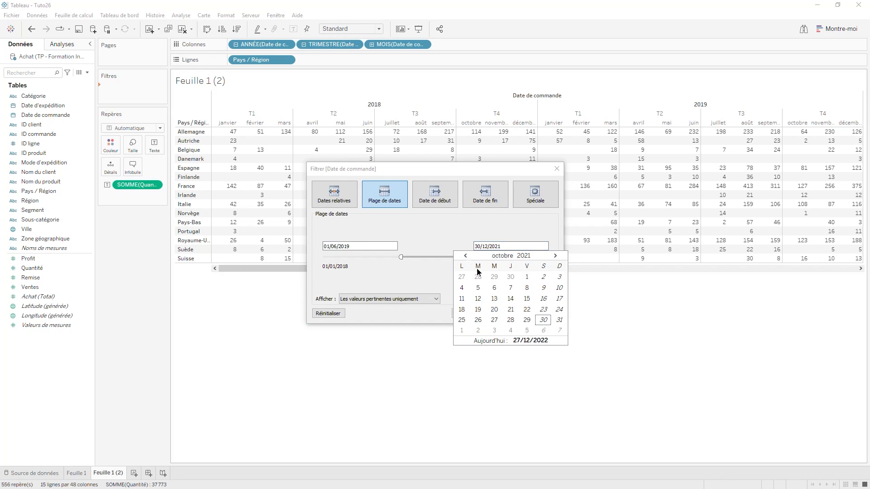
pyautogui.click(559, 320)
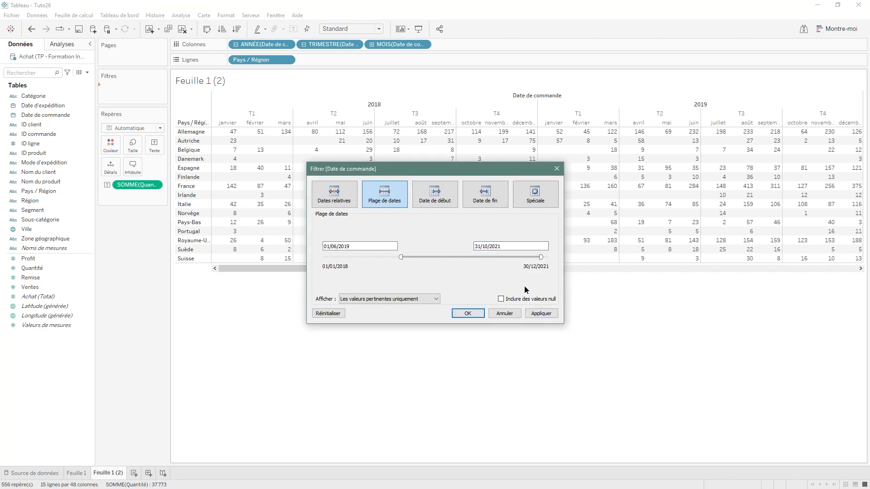
pyautogui.click(467, 314)
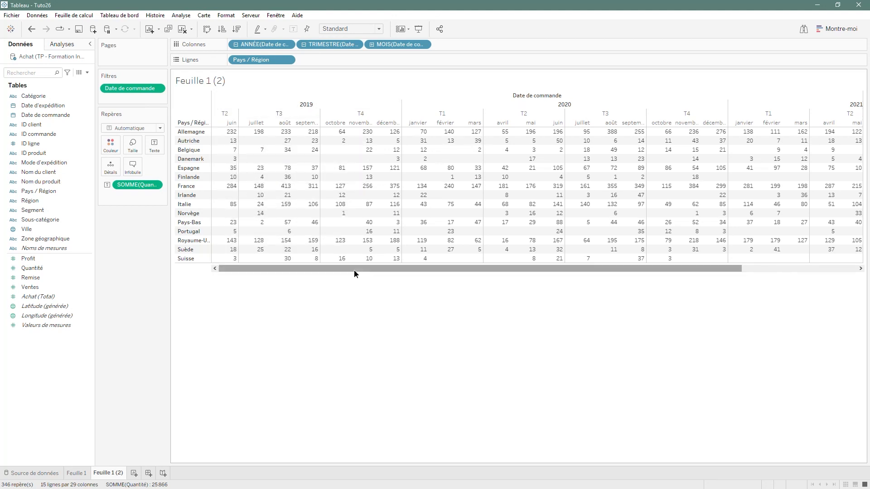
pyautogui.moveTo(354, 270); pyautogui.dragTo(470, 270)
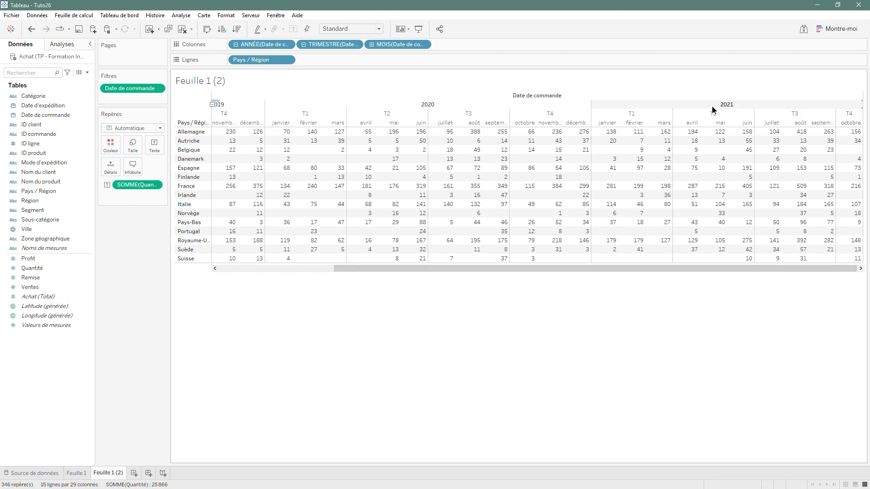
pyautogui.moveTo(762, 271); pyautogui.dragTo(512, 281)
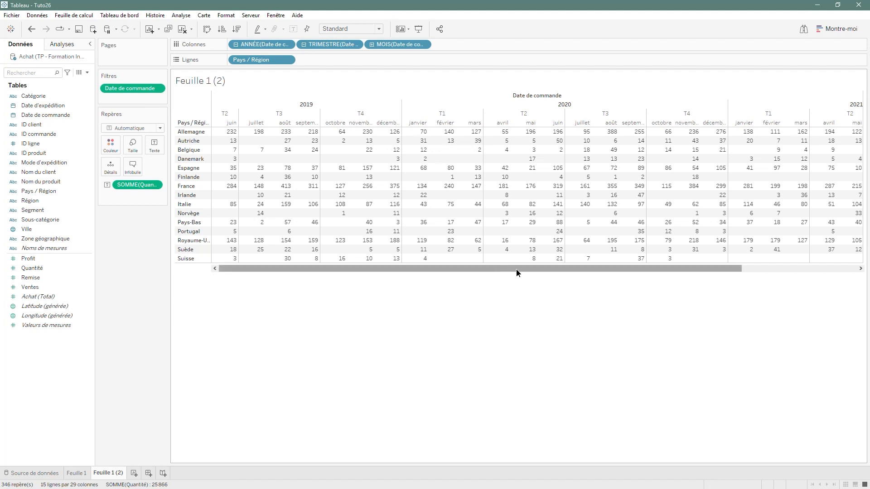
pyautogui.moveTo(493, 269)
pyautogui.mouseDown()
pyautogui.moveTo(643, 273)
pyautogui.moveTo(476, 270)
pyautogui.mouseUp()
pyautogui.moveTo(215, 151)
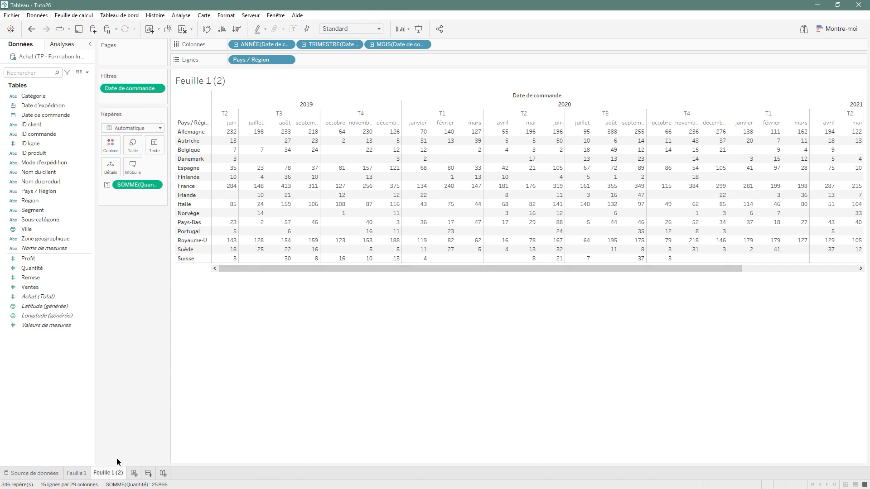
# - Duplicate the sheet Feuille 1 (2) and remove the Date de commande filter from the copy
pyautogui.rightClick(106, 474)
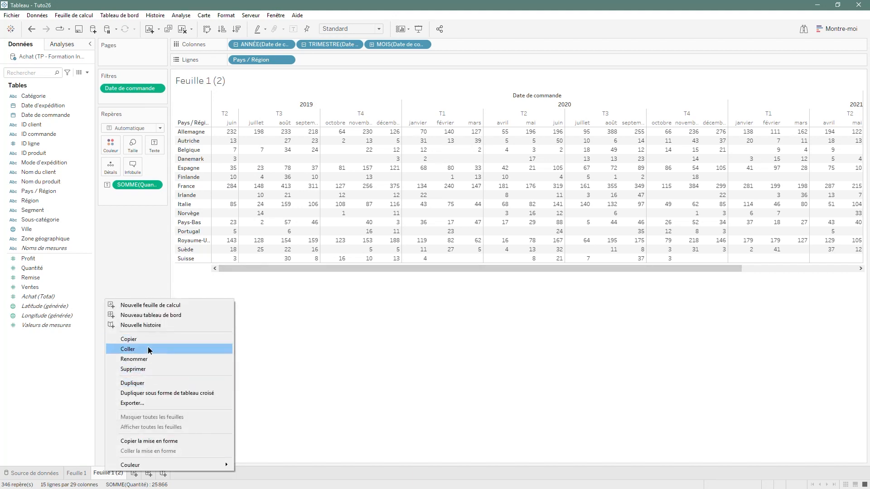
pyautogui.click(140, 384)
pyautogui.moveTo(132, 89); pyautogui.dragTo(126, 289)
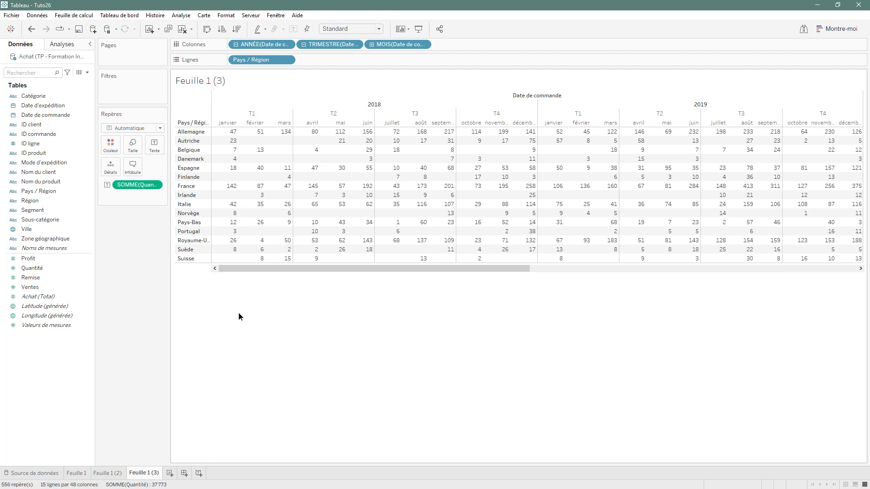
# - Start a filter on Date de commande using the relative date option (Date relative)
pyautogui.moveTo(41, 117); pyautogui.dragTo(123, 87)
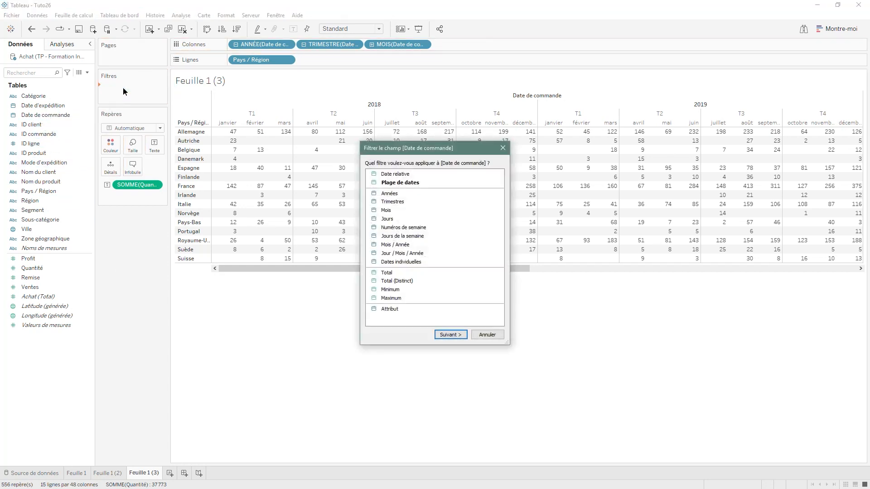
pyautogui.click(407, 175)
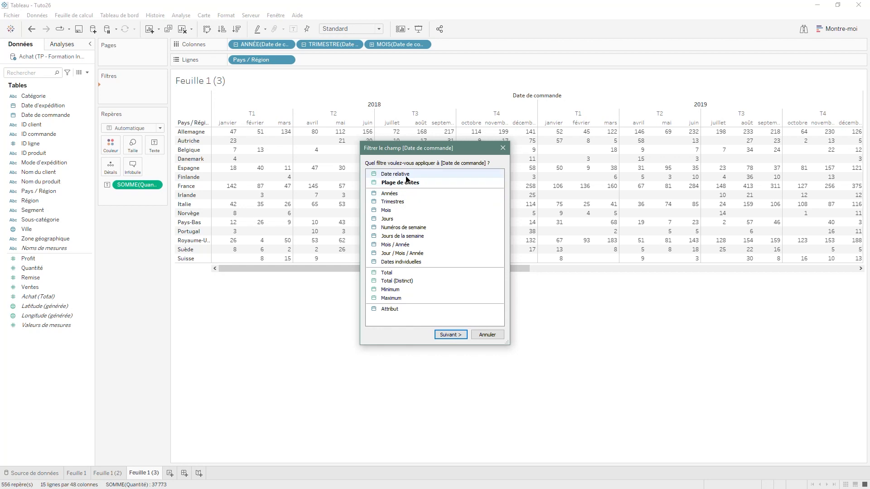
pyautogui.click(453, 334)
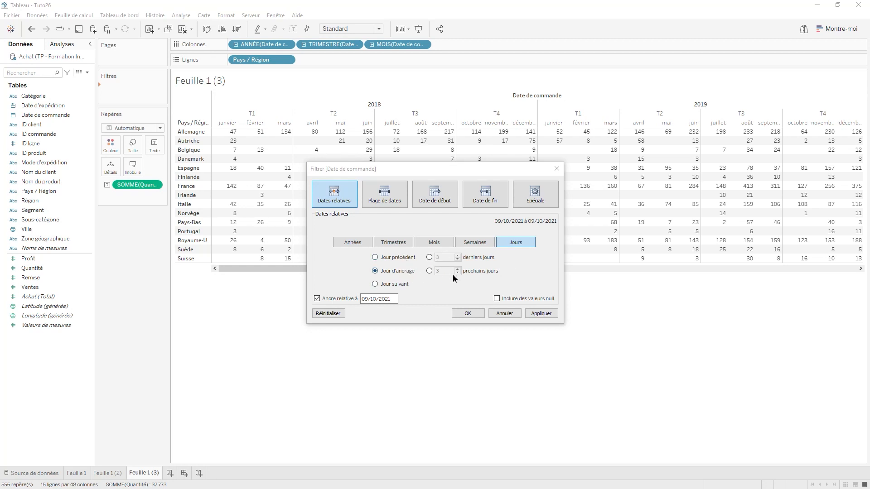
# - Examine the relative date options for weeks, months, quarters and years in the order date filter
pyautogui.click(477, 243)
pyautogui.click(419, 242)
pyautogui.click(395, 244)
pyautogui.click(354, 244)
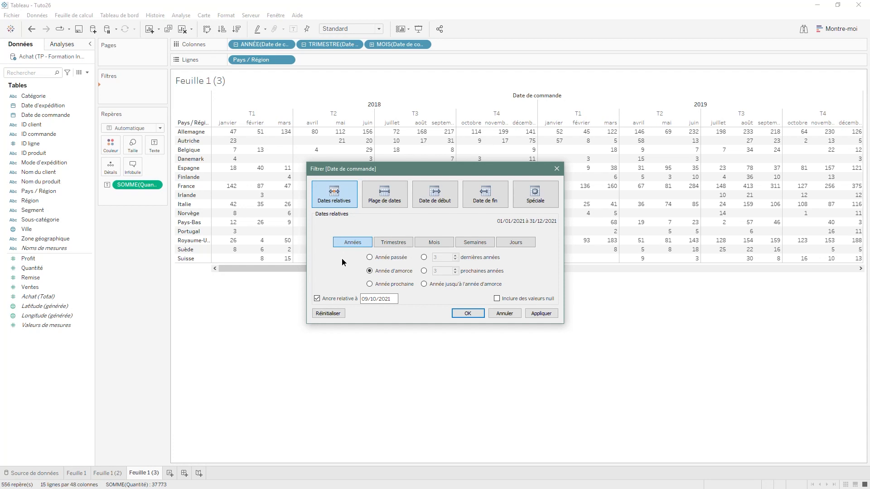
# - Filter Date de commande to the last 6 months relative to the anchor date 09/10/2021, and check the resulting month columns
pyautogui.click(446, 242)
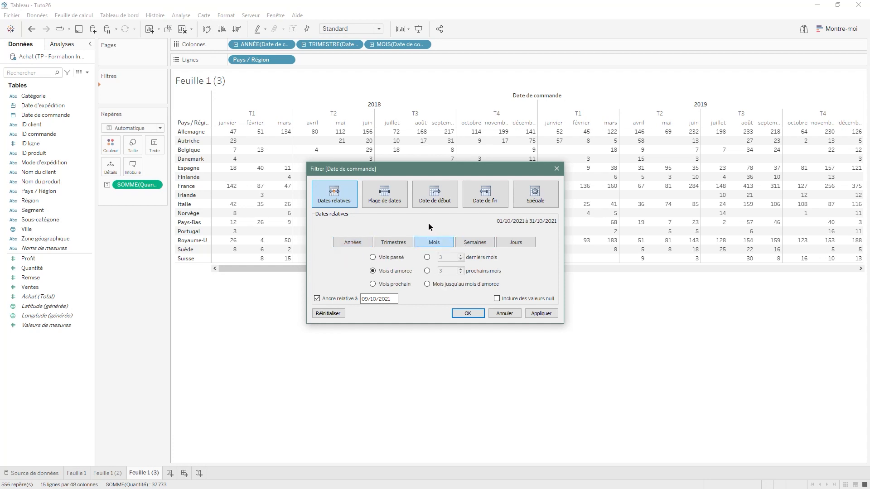
pyautogui.click(381, 258)
pyautogui.click(427, 257)
pyautogui.click(461, 255)
pyautogui.click(461, 256)
pyautogui.click(462, 314)
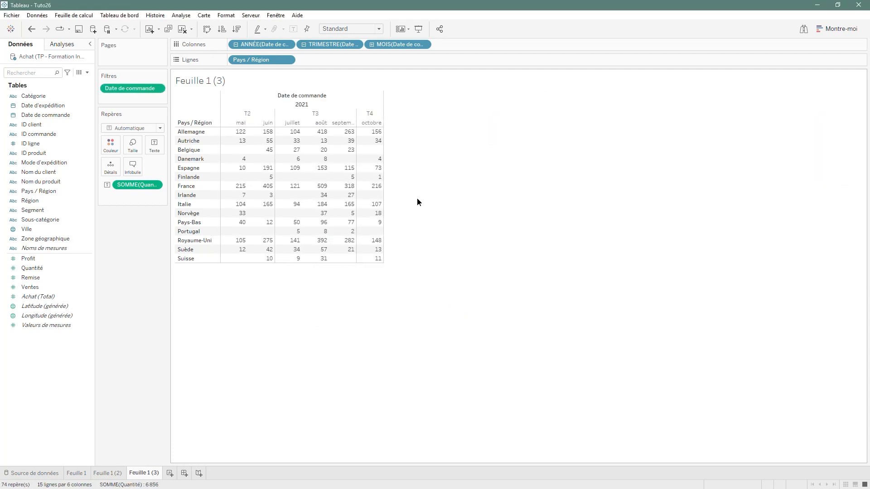
pyautogui.moveTo(375, 128)
pyautogui.moveTo(253, 128)
pyautogui.moveTo(354, 138)
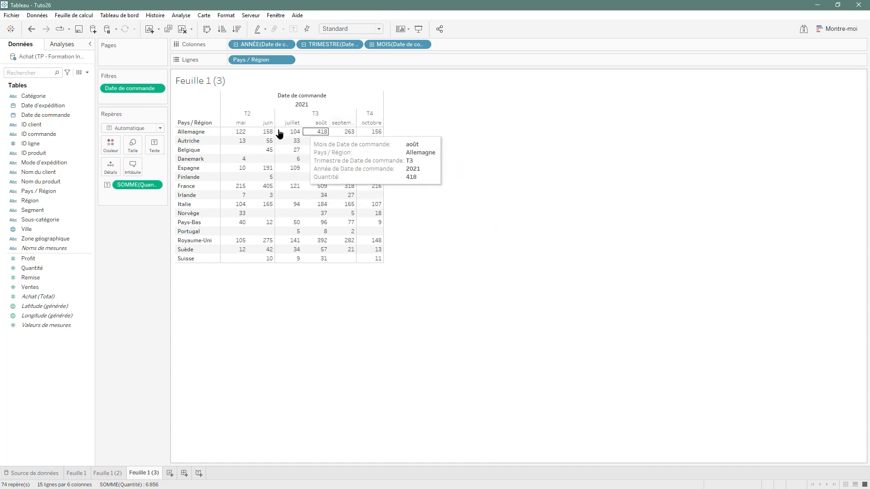